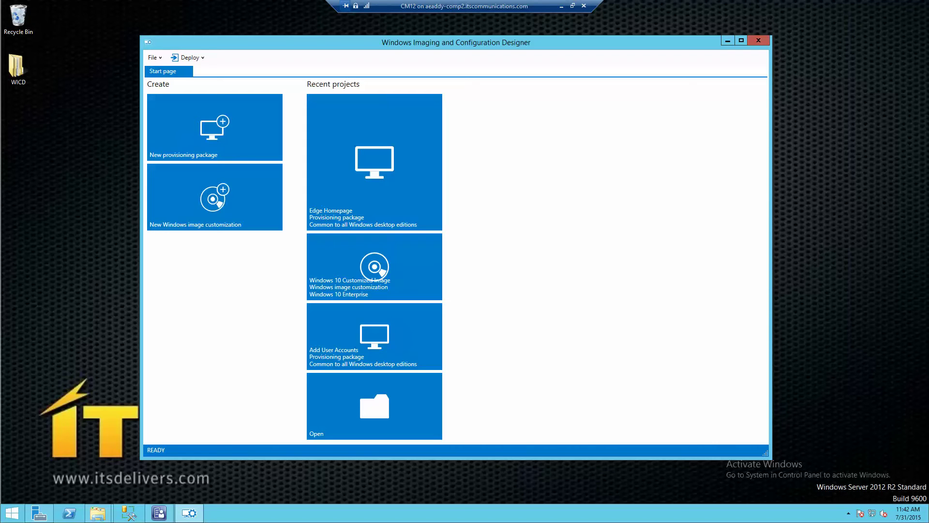
# Create a provisioning package project named Add User Accounts for settings common to all Windows desktop editions, without importing a package
pyautogui.click(161, 117)
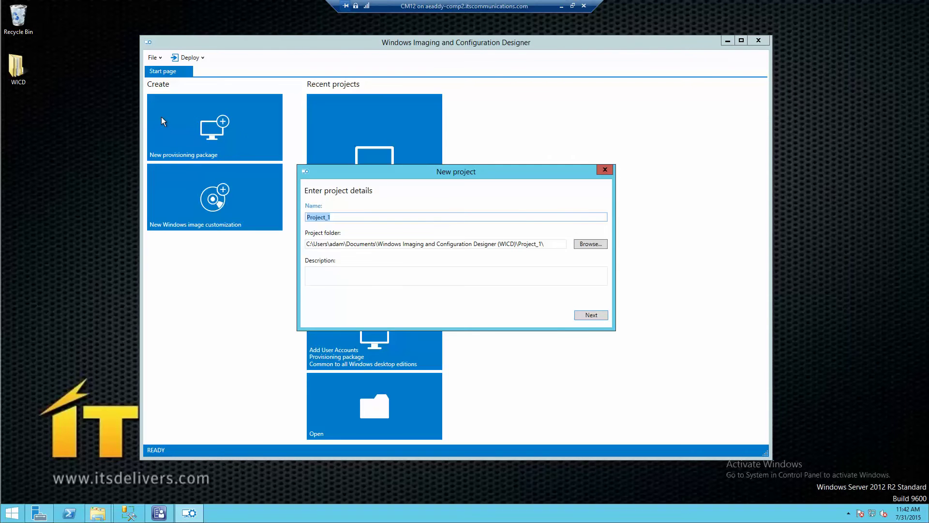
pyautogui.write('Add User Accounts')
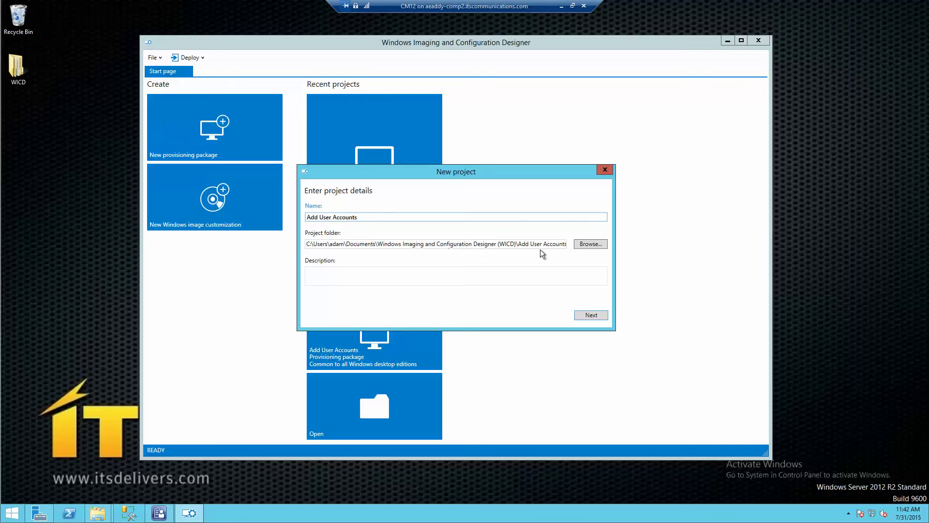
pyautogui.click(365, 247)
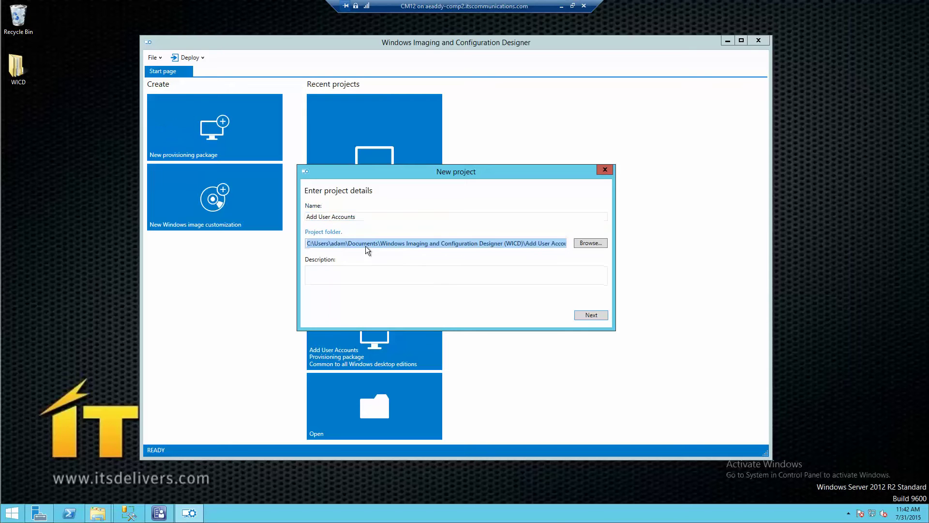
pyautogui.click(600, 314)
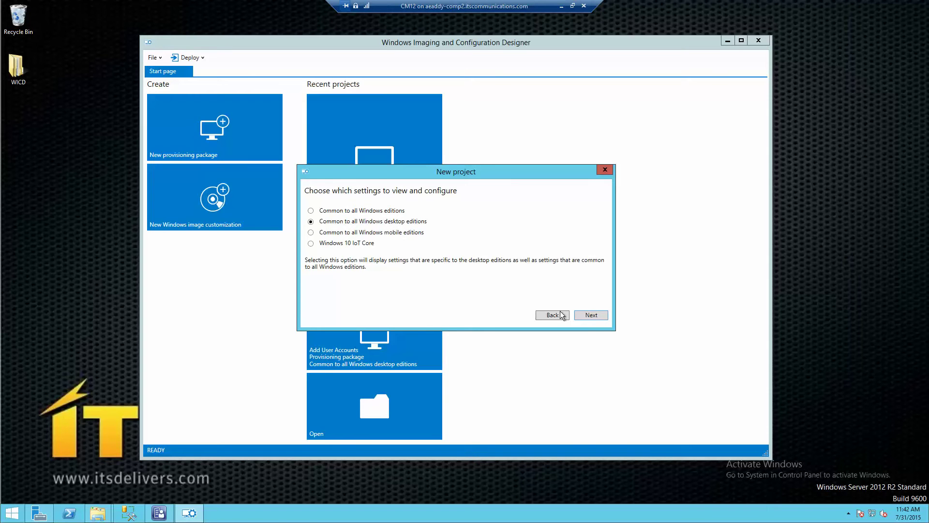
pyautogui.click(590, 313)
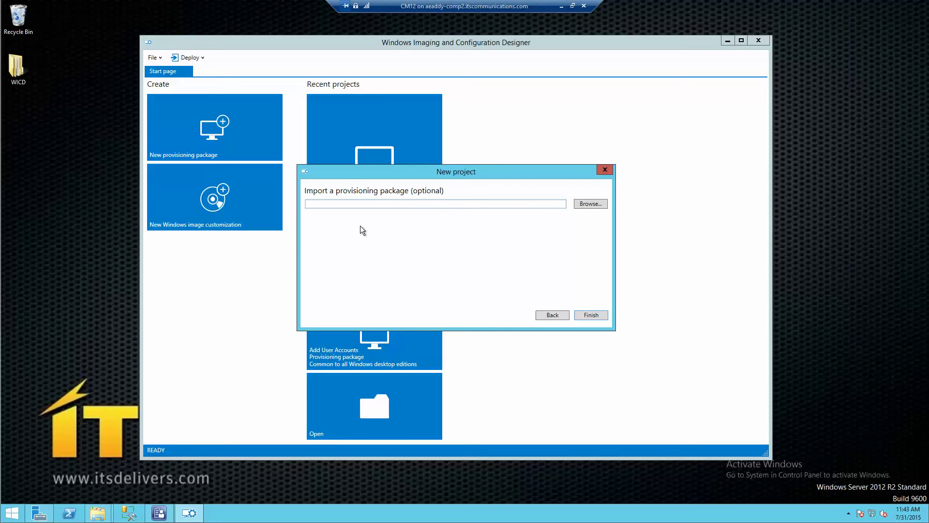
pyautogui.click(596, 315)
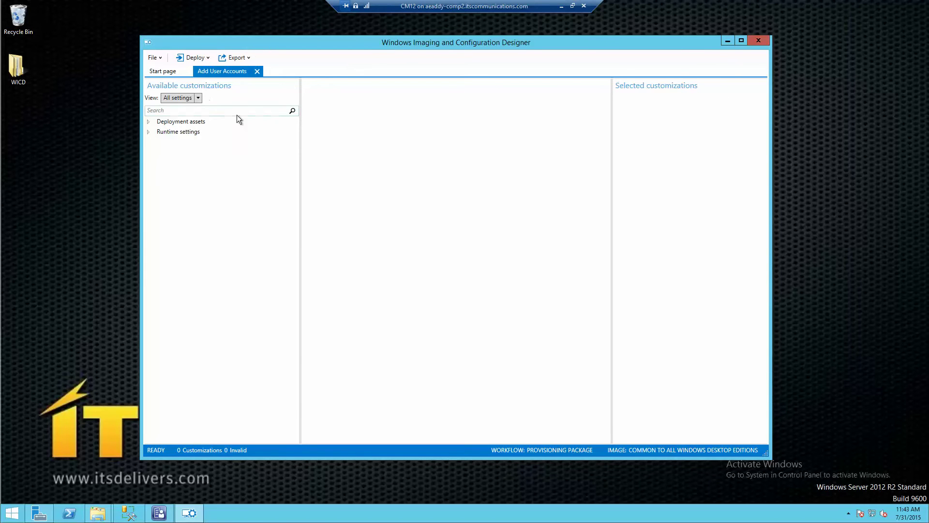
# Add the users TestUser1 and TestUser2 under the Accounts runtime settings
pyautogui.click(148, 132)
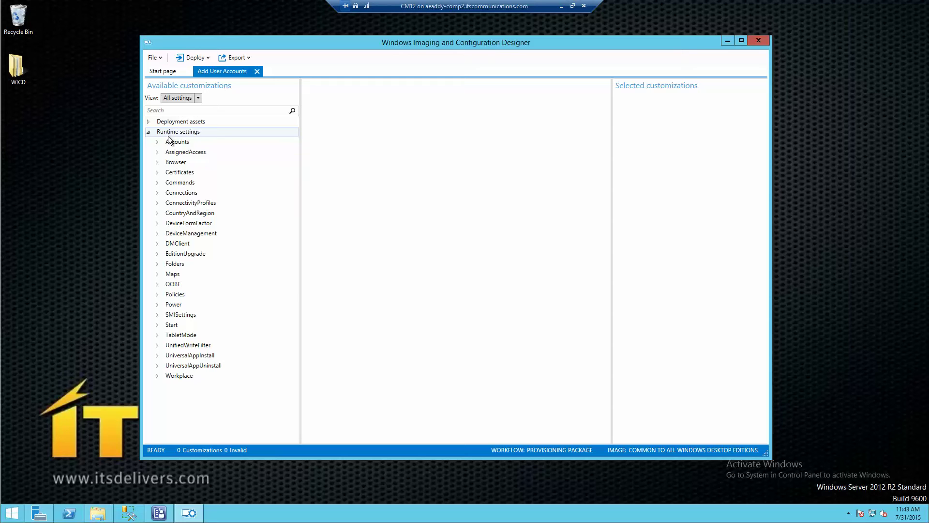
pyautogui.click(157, 142)
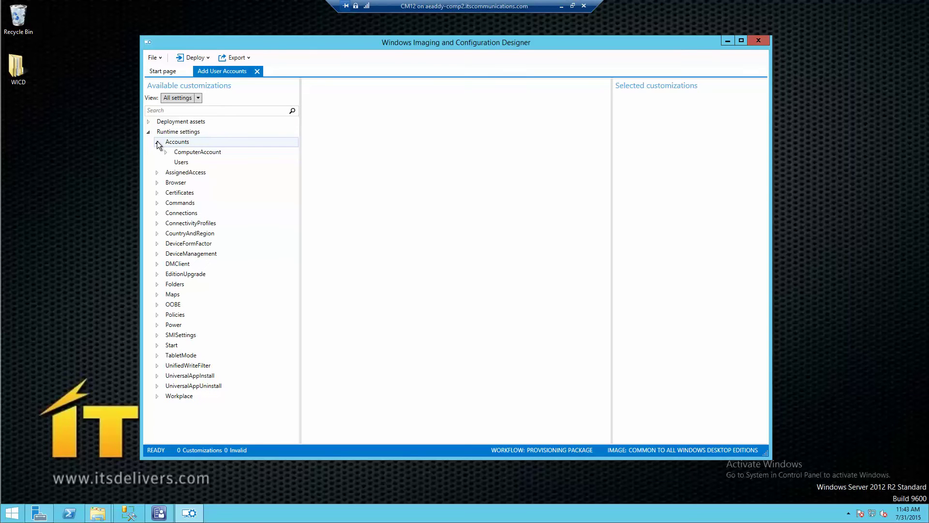
pyautogui.click(166, 152)
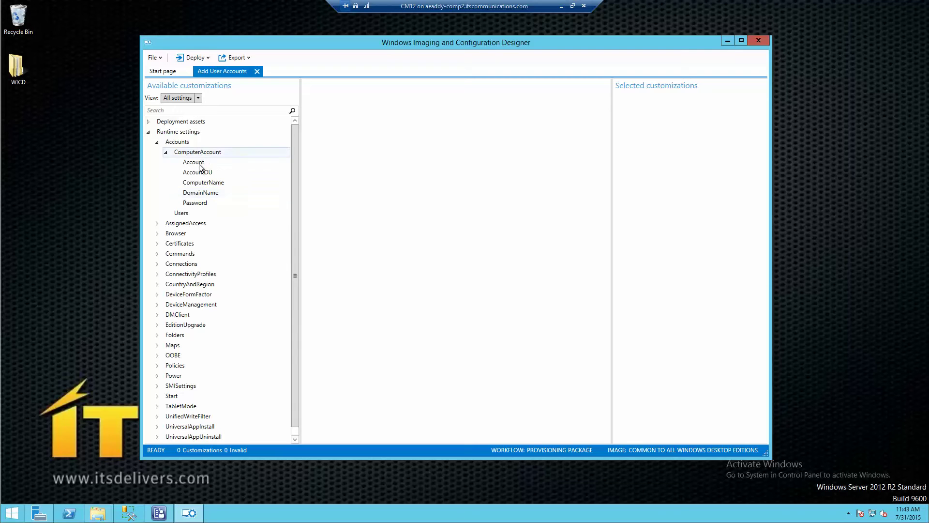
pyautogui.click(181, 213)
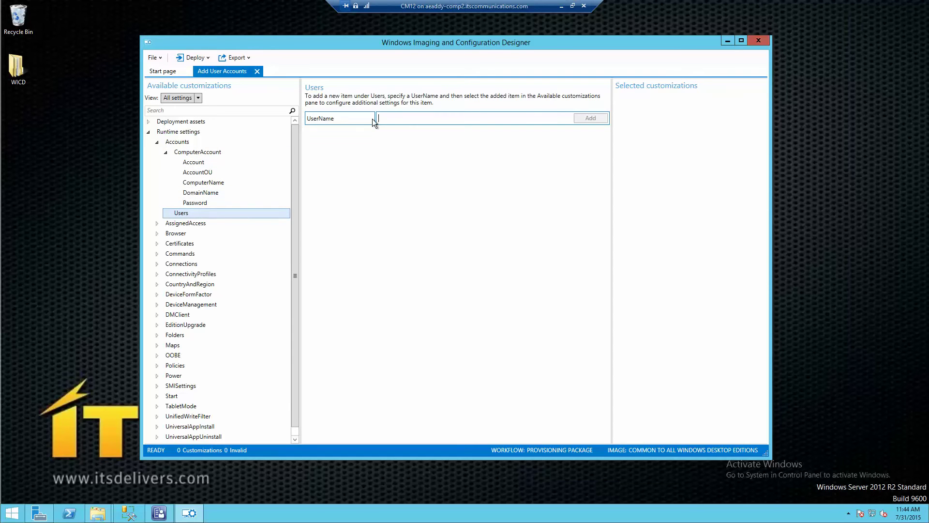
pyautogui.write('TestUser1')
pyautogui.click(577, 118)
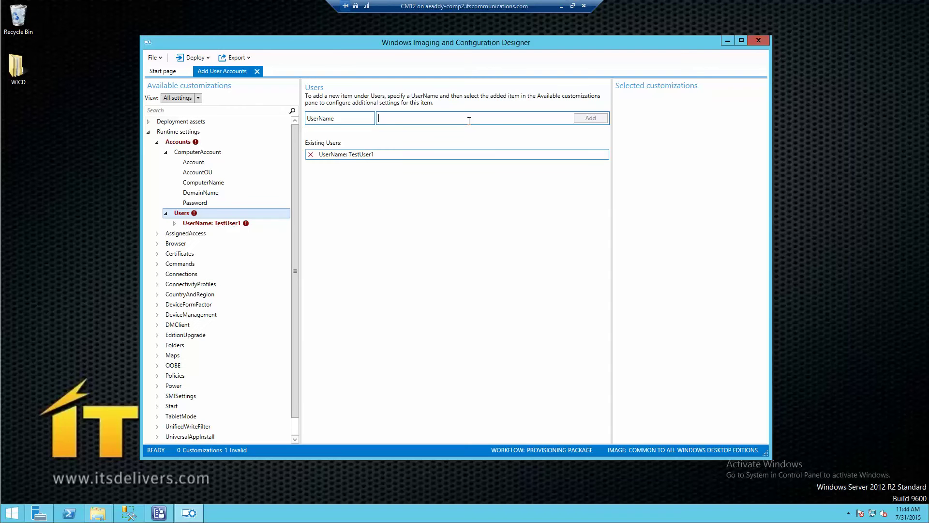
pyautogui.write('Tes')
pyautogui.write('User2')
pyautogui.click(591, 118)
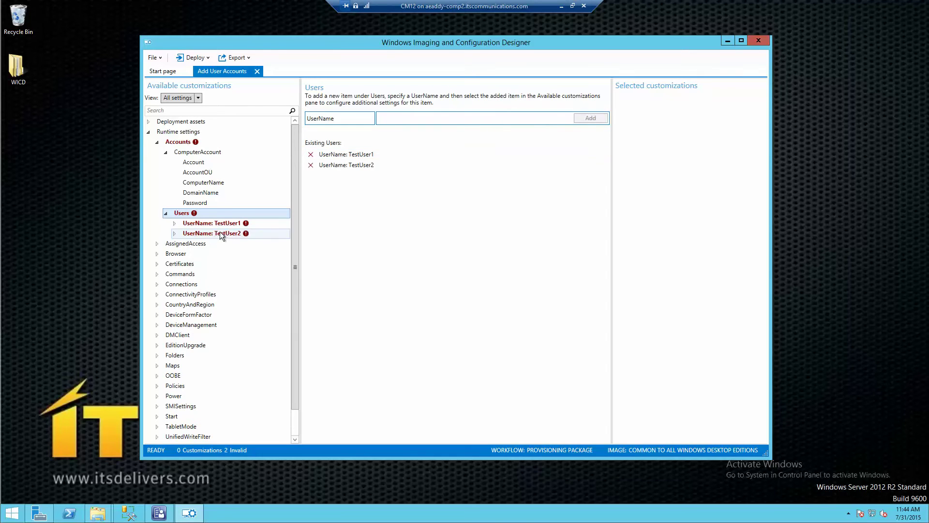
# Enter the account password for TestUser1 and set its UserGroup to Administrators, leaving HomeDir empty
pyautogui.click(174, 224)
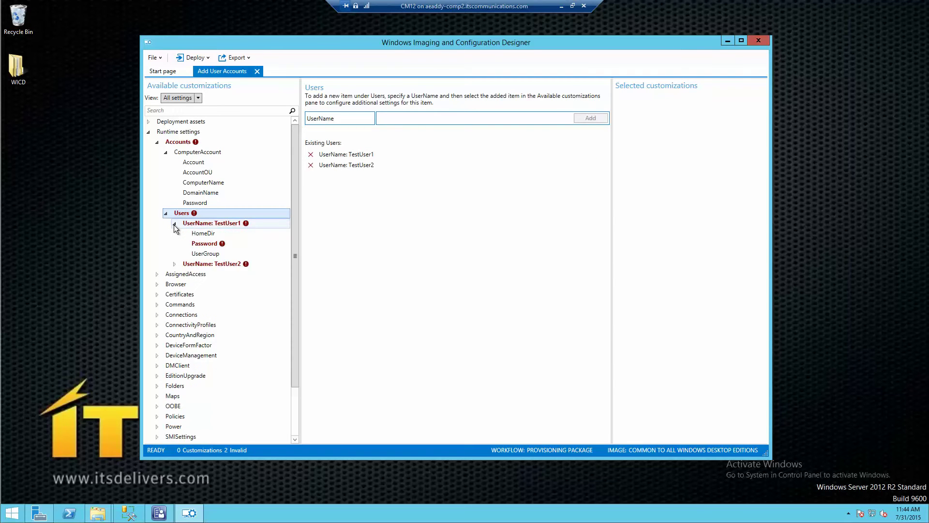
pyautogui.click(200, 245)
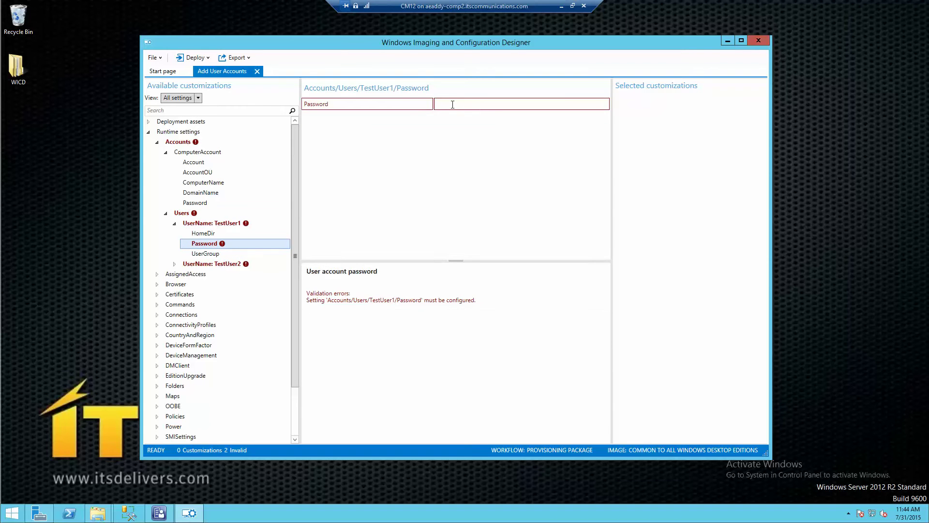
pyautogui.write('•••••••••••')
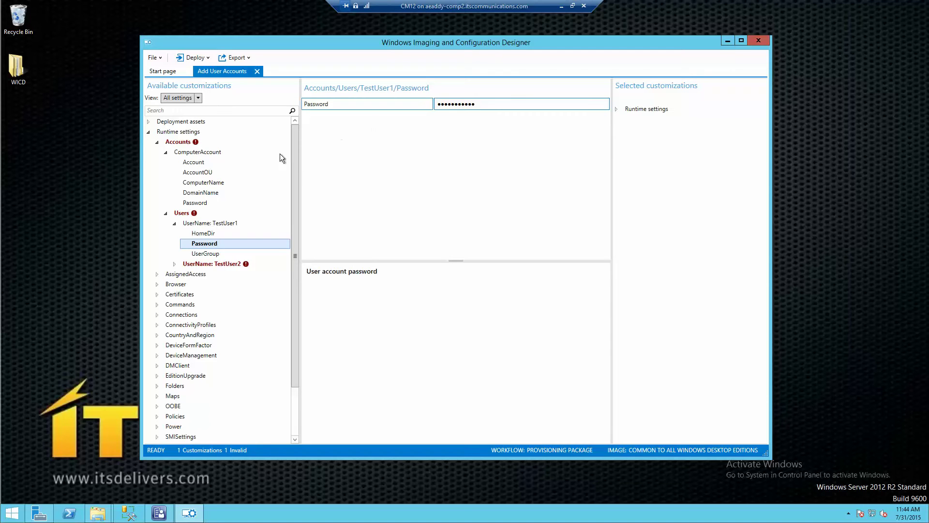
pyautogui.click(219, 254)
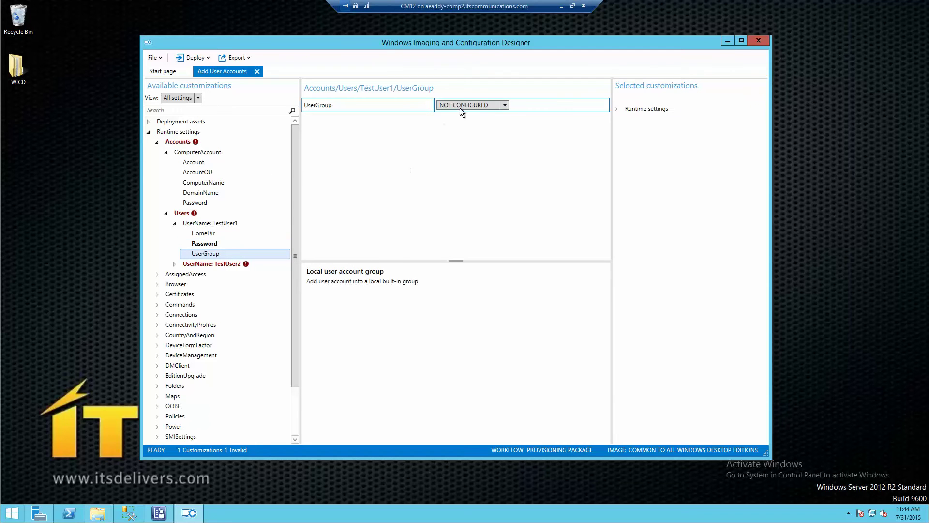
pyautogui.click(504, 105)
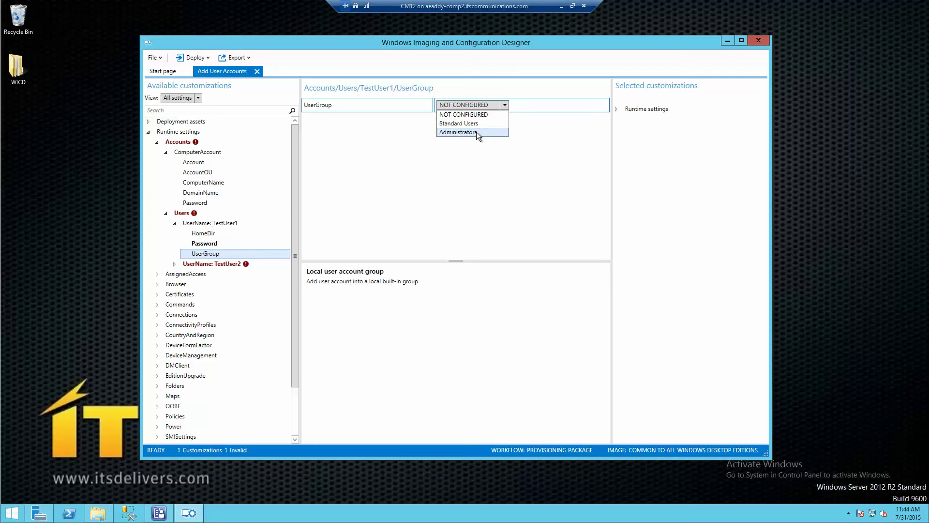
pyautogui.click(477, 131)
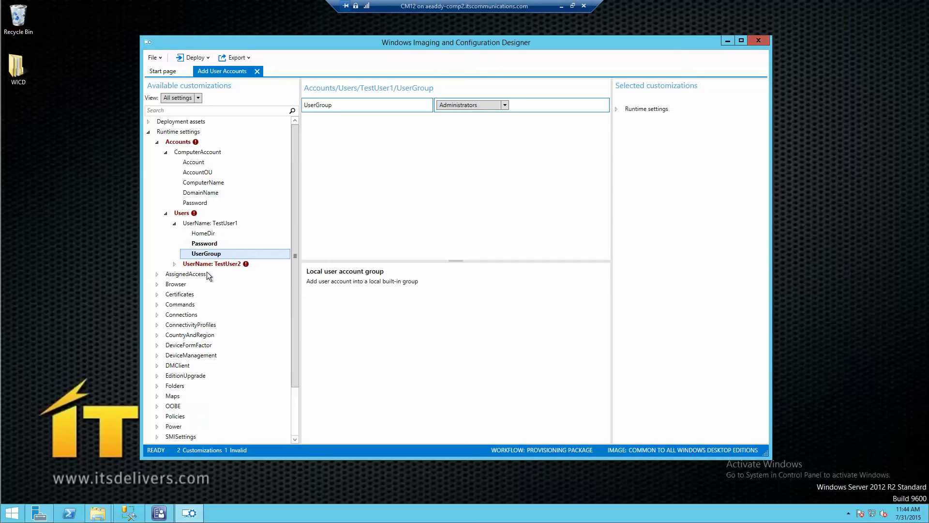
pyautogui.click(206, 233)
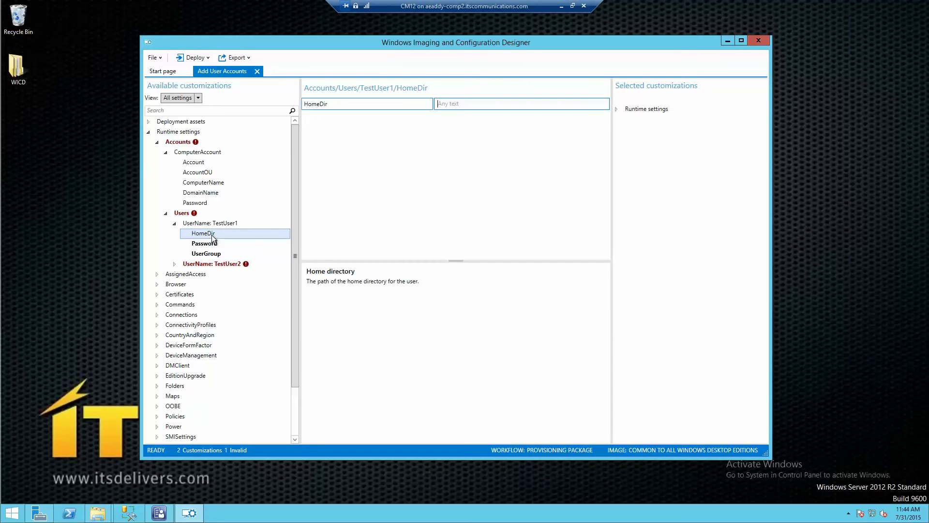
# Enter the account password for TestUser2 and set its UserGroup to Standard Users
pyautogui.click(173, 264)
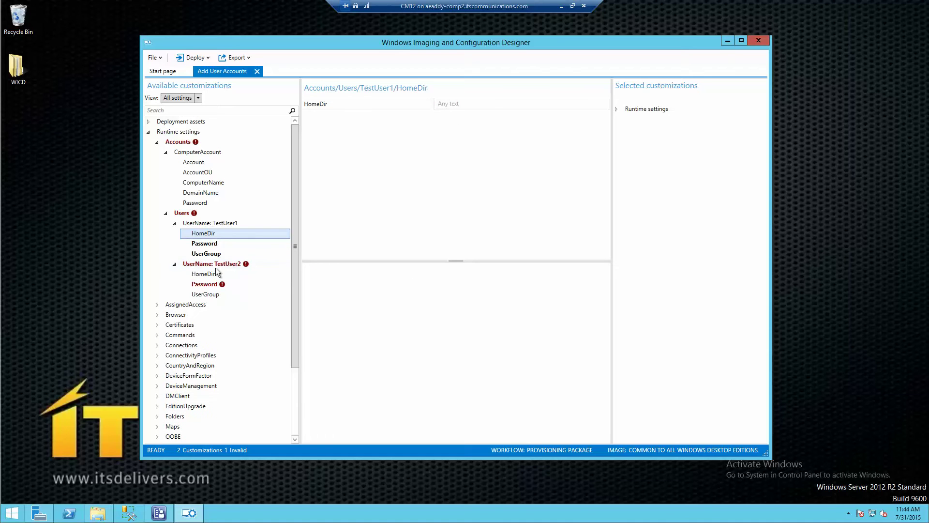
pyautogui.click(205, 283)
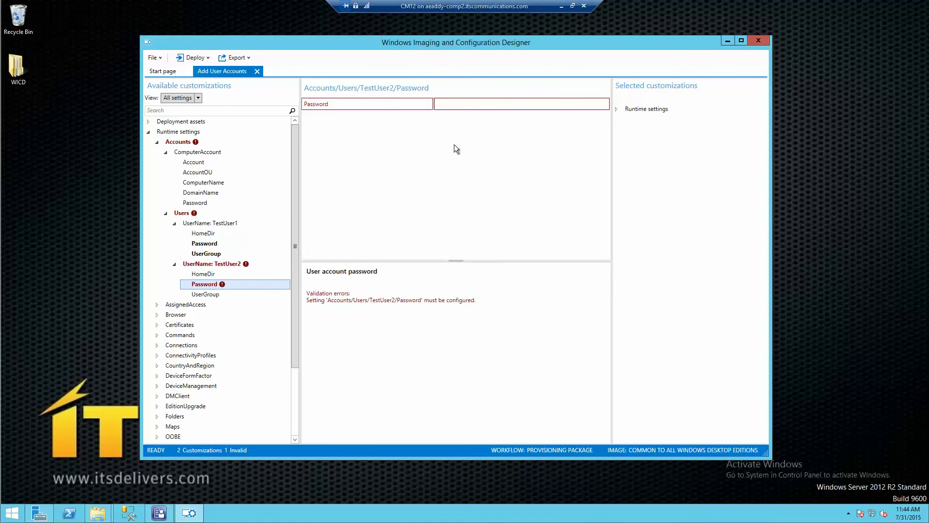
pyautogui.write('P')
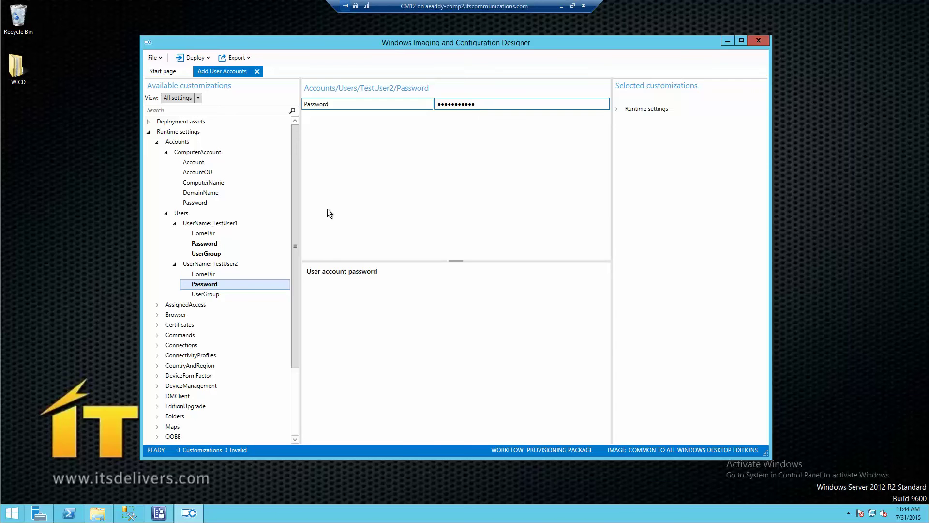
pyautogui.click(205, 294)
pyautogui.click(478, 106)
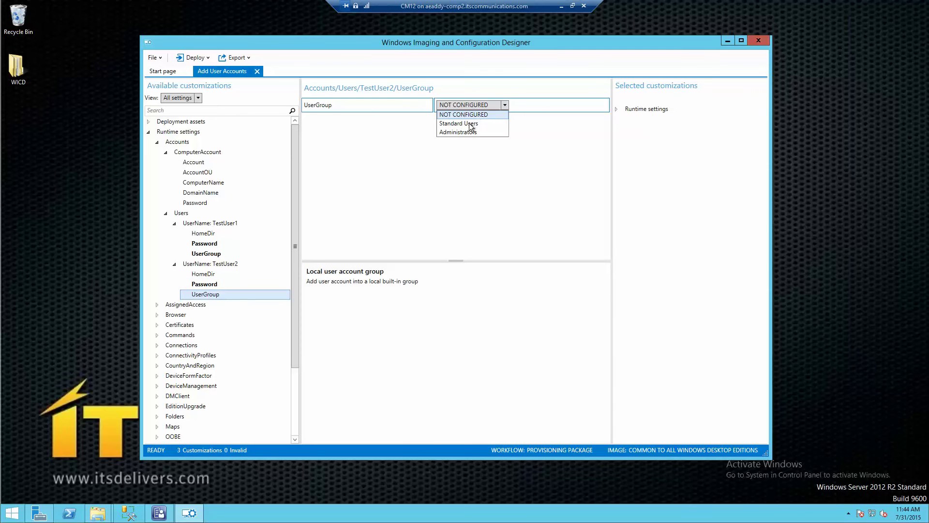
pyautogui.click(468, 123)
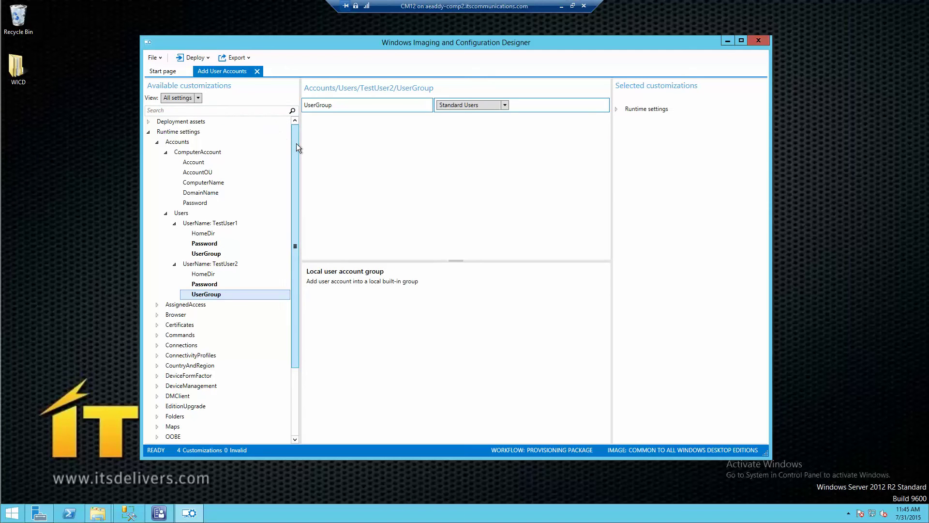
# Look through the remaining runtime settings and save the Add User Accounts project
pyautogui.moveTo(295, 144); pyautogui.dragTo(291, 261)
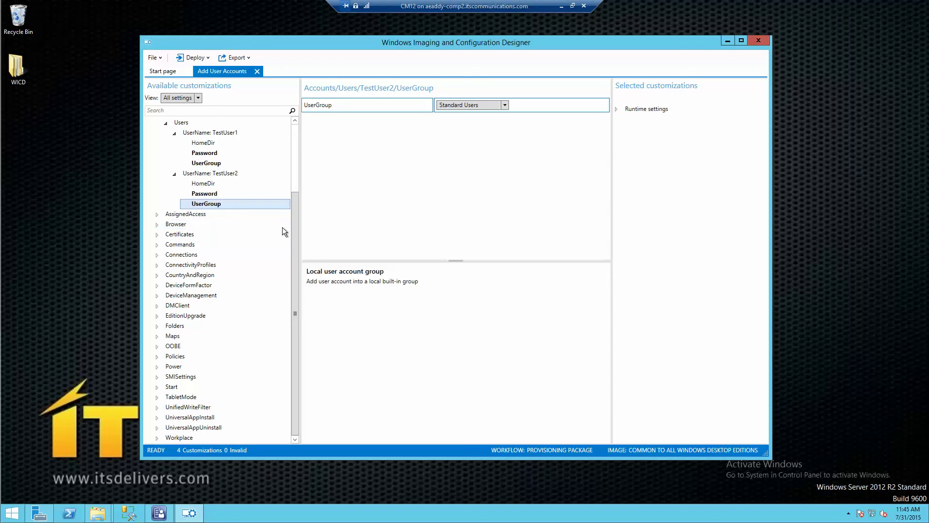
pyautogui.moveTo(293, 222); pyautogui.dragTo(290, 140)
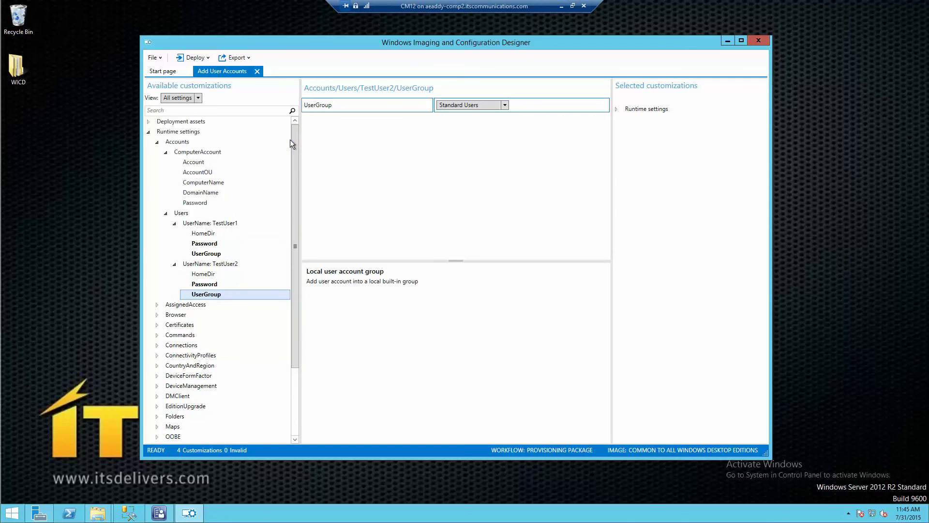
pyautogui.click(162, 57)
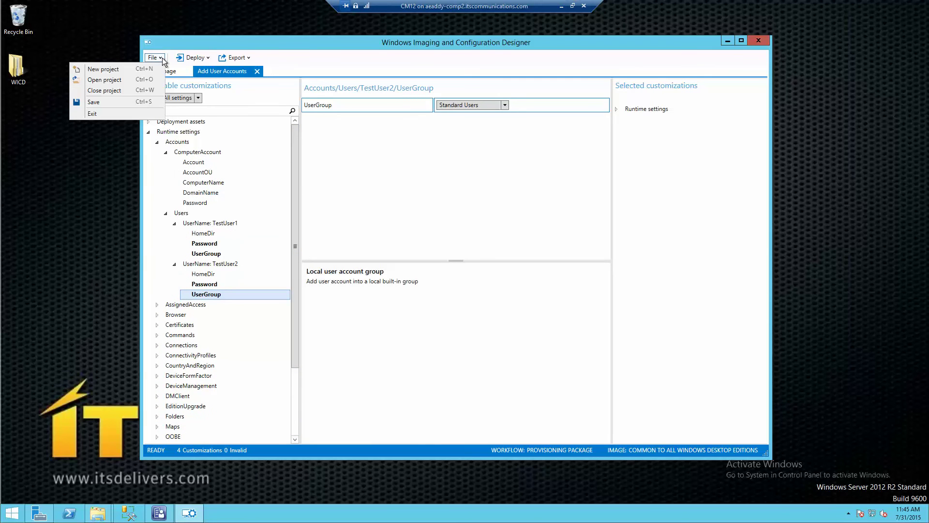
pyautogui.click(96, 101)
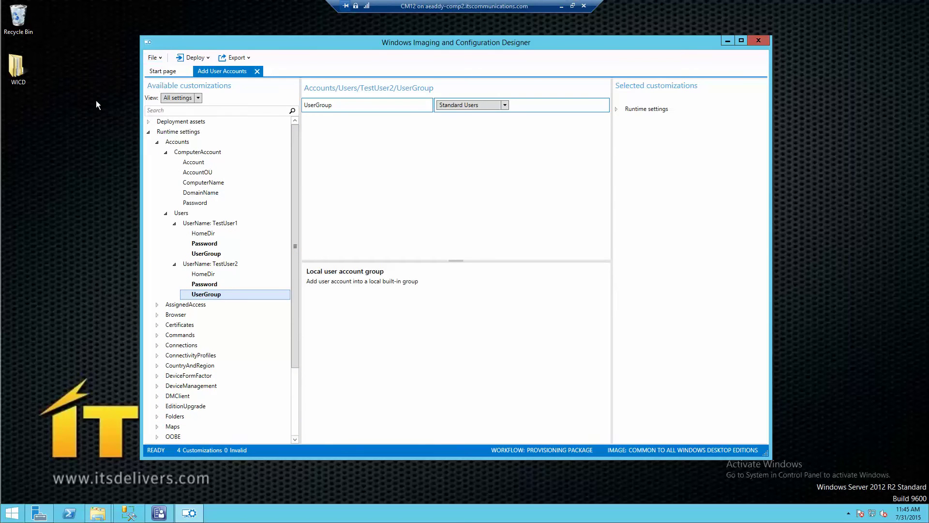
# Start exporting the project as a provisioning package with IT Admin as owner, keeping the default version and rank
pyautogui.click(237, 58)
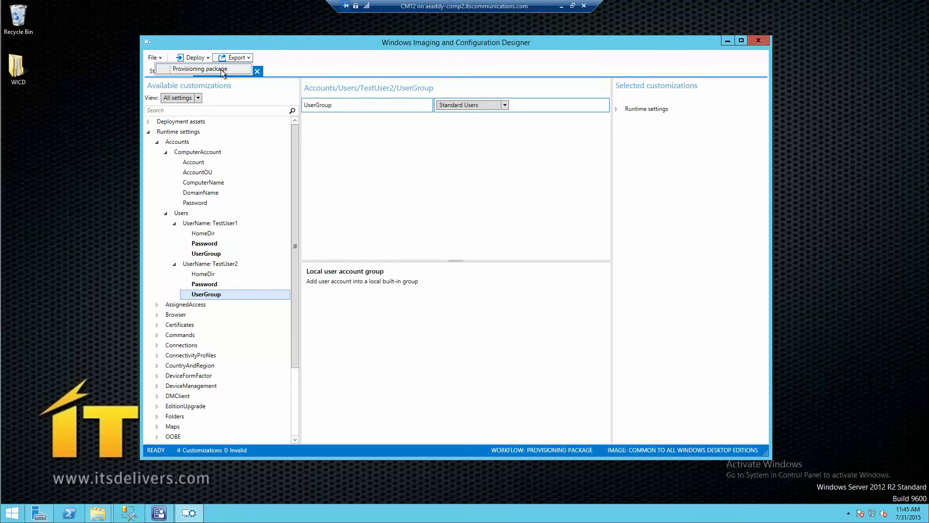
pyautogui.click(220, 69)
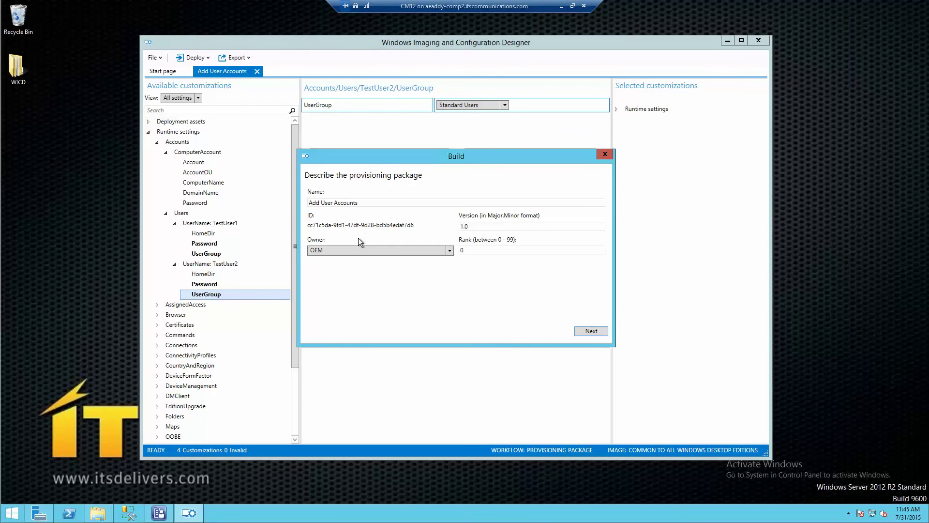
pyautogui.click(353, 251)
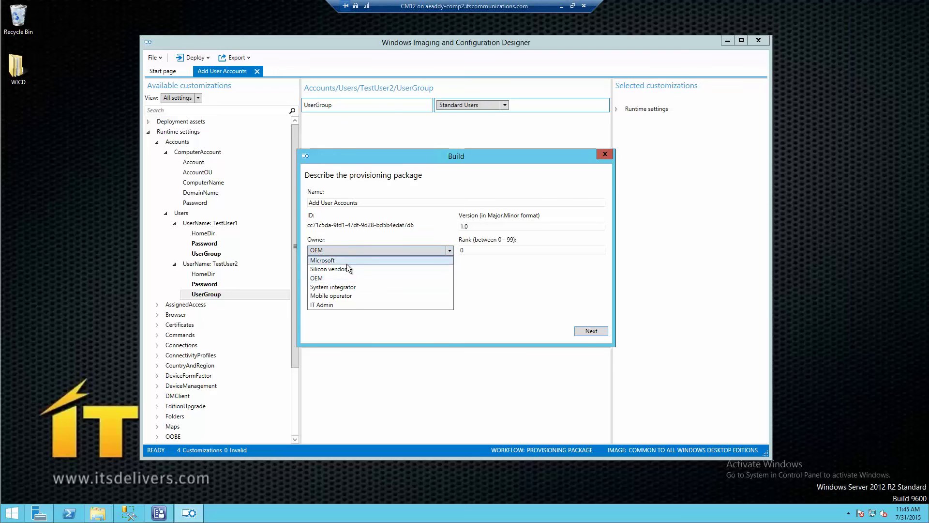
pyautogui.click(347, 302)
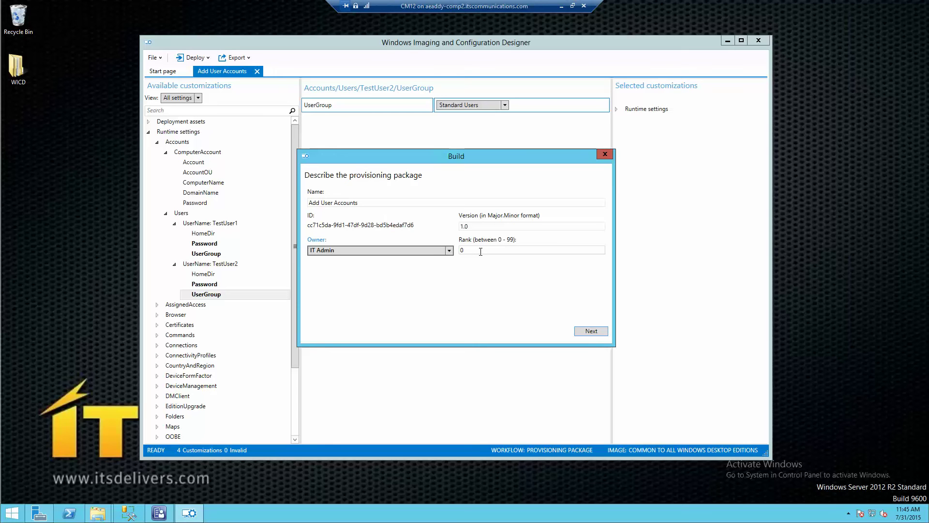
pyautogui.click(591, 331)
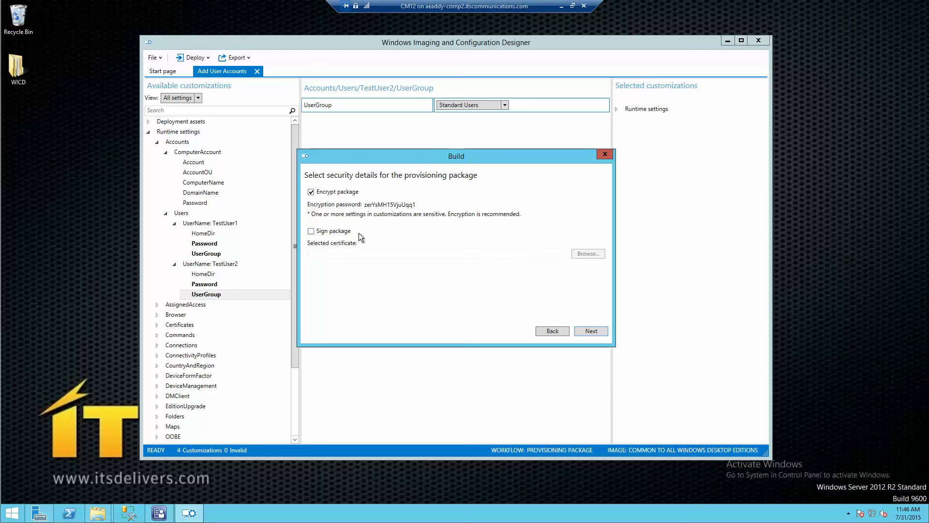
# Turn off package encryption, leave the package unsigned, and accept the default save location to reach the build summary
pyautogui.click(346, 194)
pyautogui.click(589, 331)
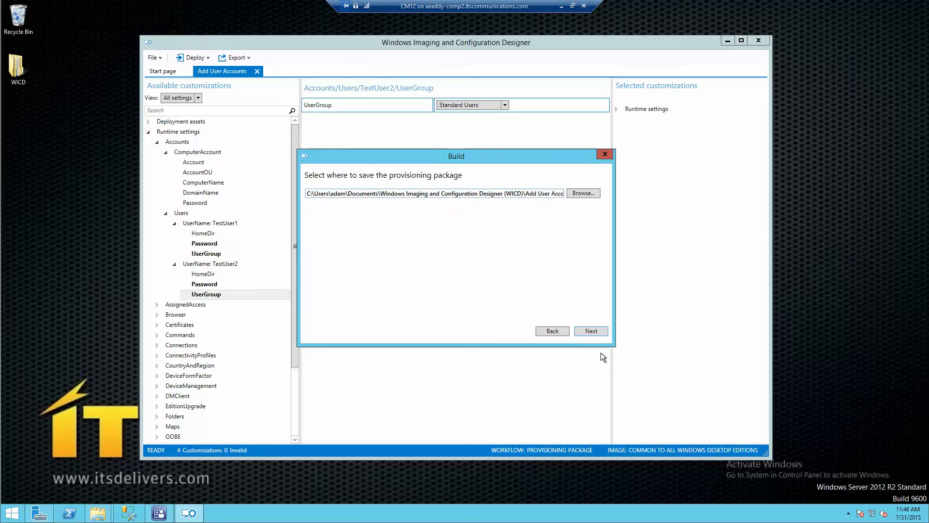
pyautogui.click(591, 331)
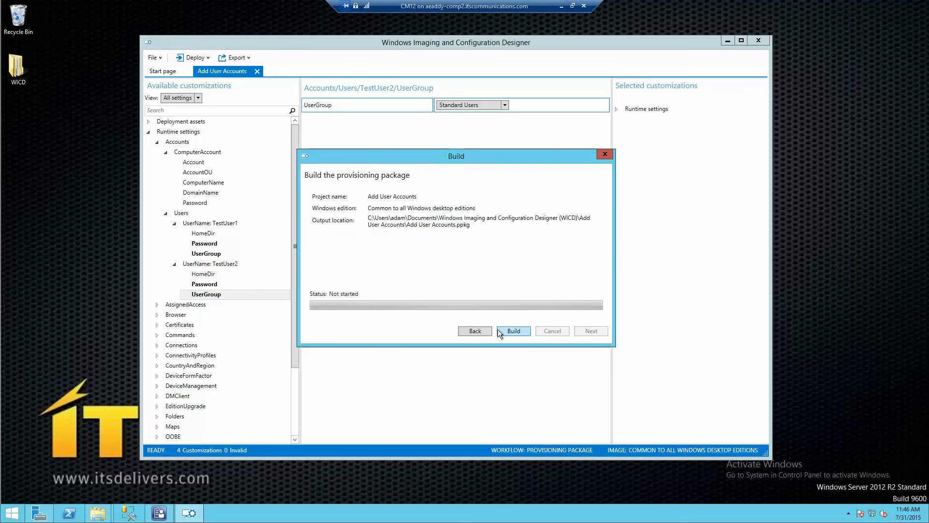
# Build the provisioning package, open its output folder and select Add User Accounts.ppkg
pyautogui.click(514, 331)
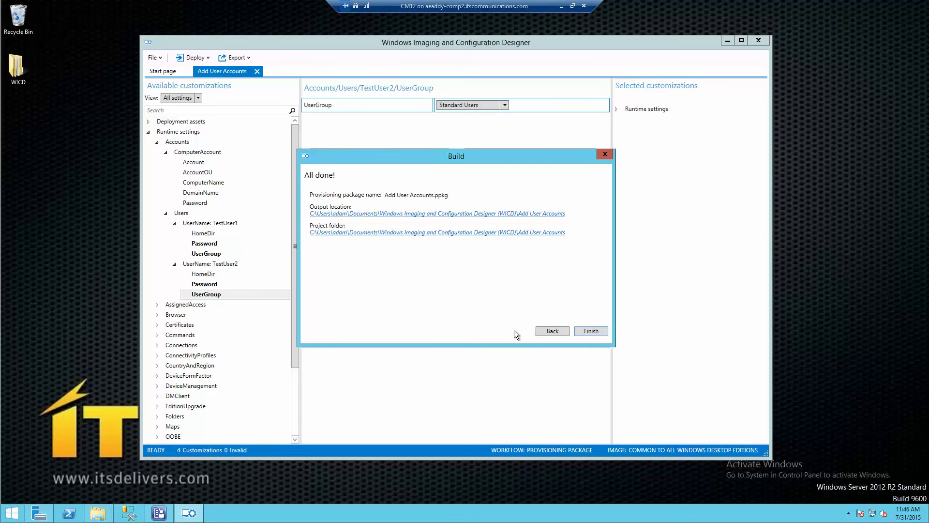
pyautogui.click(340, 215)
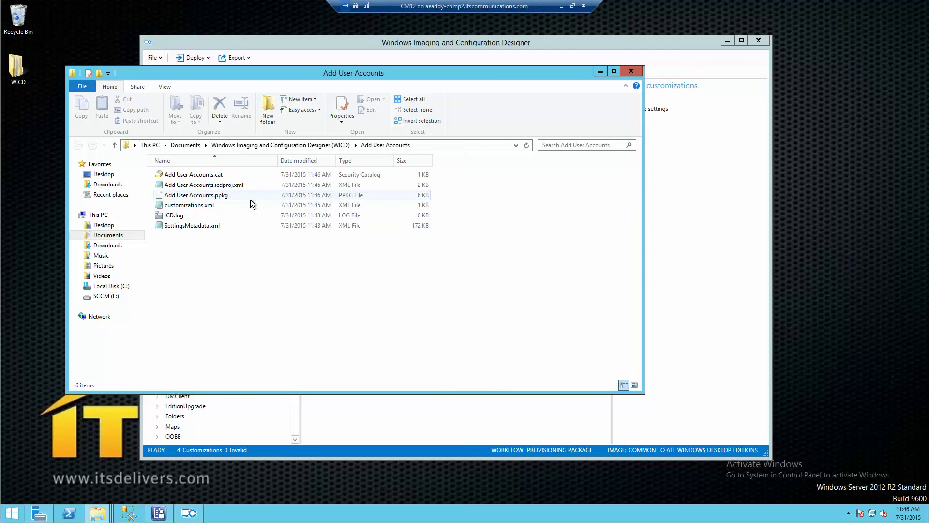
pyautogui.click(226, 196)
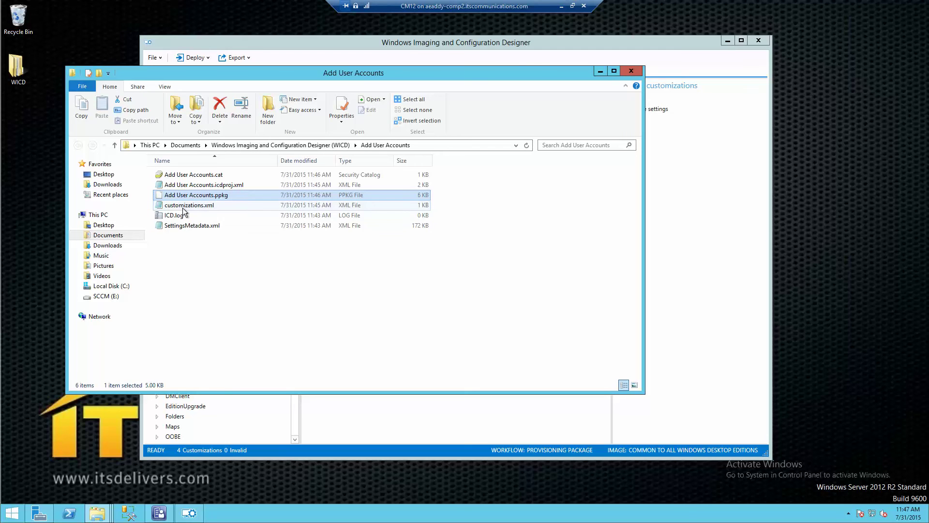
# Open Add User Accounts.icdproj.xml in Notepad to examine the project definition, and close it again
pyautogui.click(201, 188)
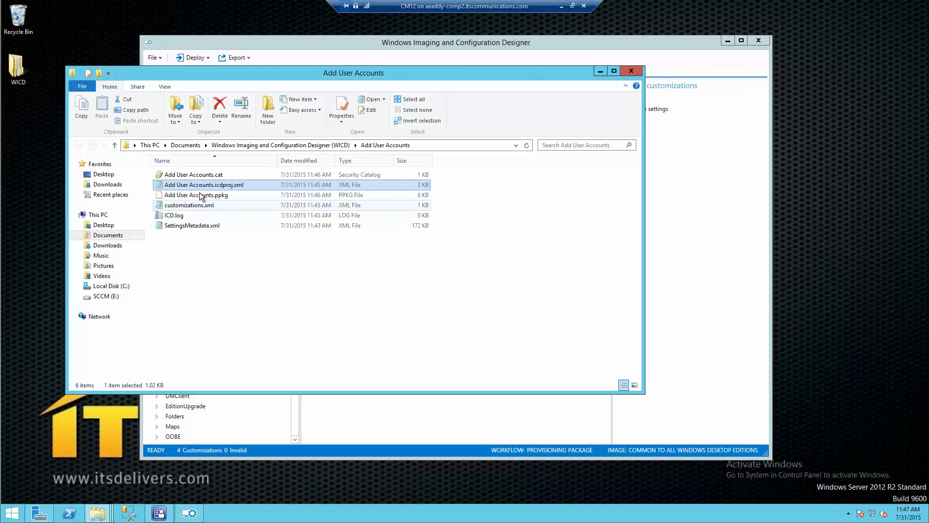
pyautogui.doubleClick(207, 186)
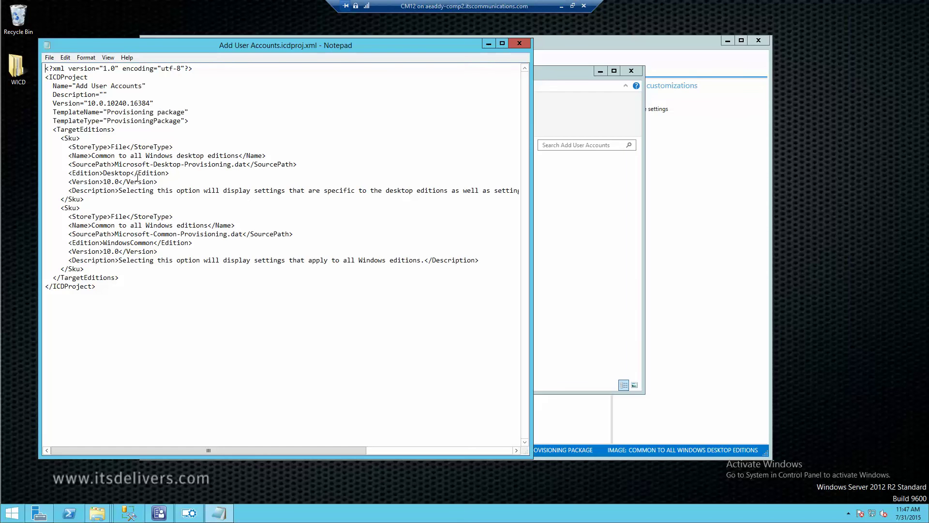
pyautogui.click(528, 47)
# Open customizations.xml and examine the user name, password and user group entries for TestUser1, closing the file when done
pyautogui.doubleClick(192, 204)
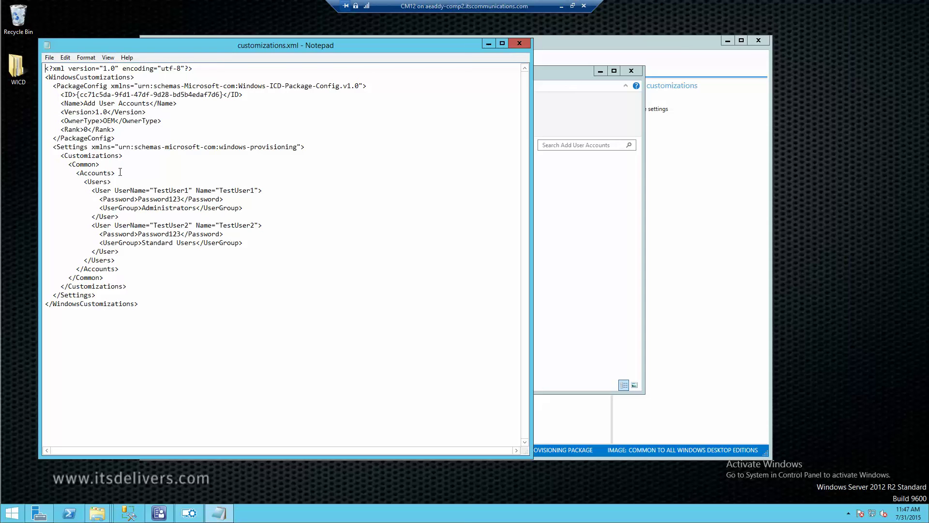
pyautogui.moveTo(154, 191); pyautogui.dragTo(192, 191)
pyautogui.moveTo(134, 199); pyautogui.dragTo(190, 199)
pyautogui.moveTo(137, 212); pyautogui.dragTo(200, 208)
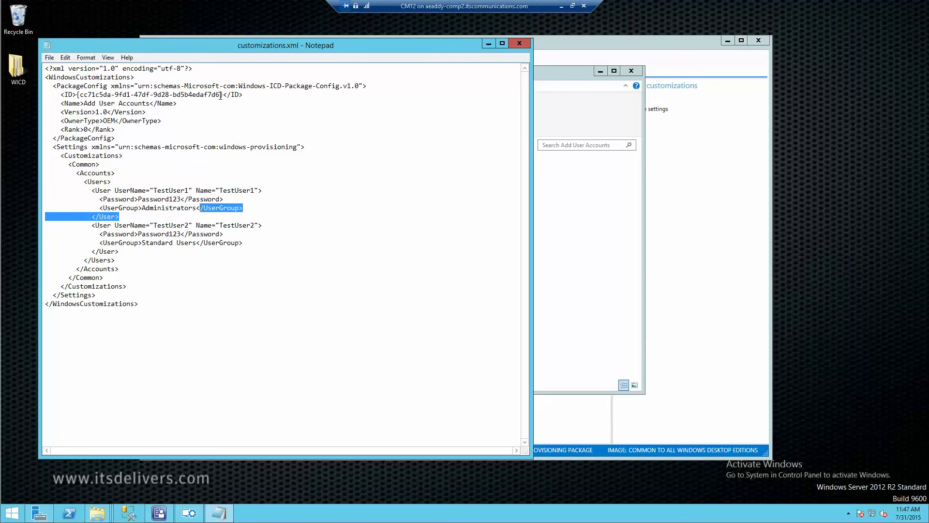
pyautogui.click(519, 42)
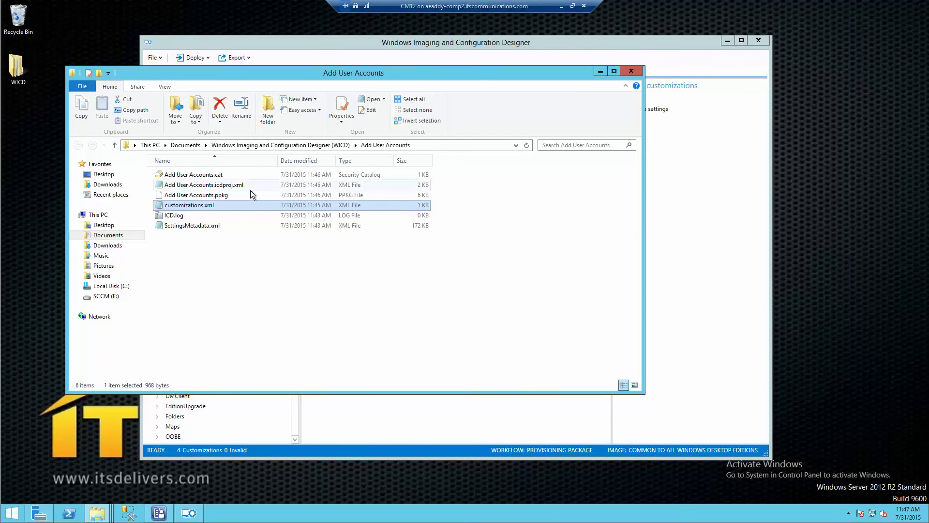
# Copy Add User Accounts.ppkg to the desktop of the Windows 10 client and place it in an open spot there
pyautogui.rightClick(212, 195)
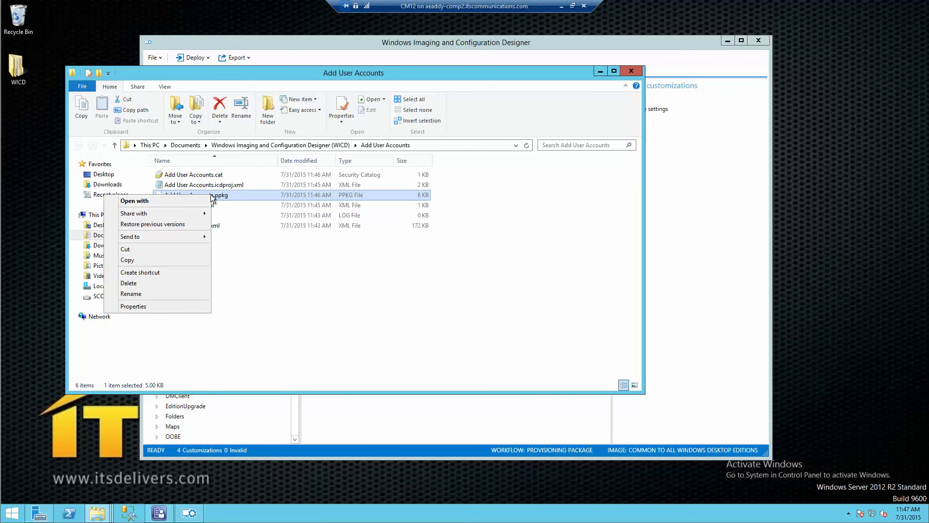
pyautogui.click(160, 260)
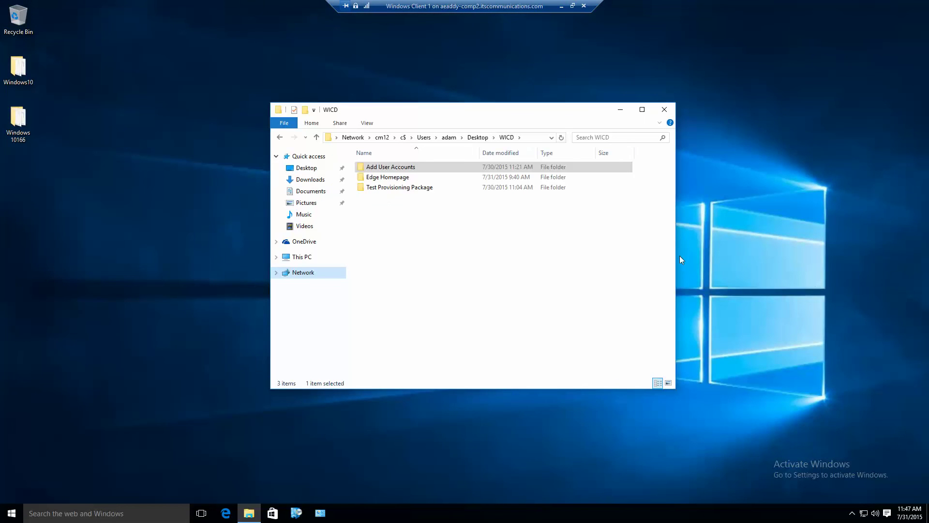
pyautogui.rightClick(54, 190)
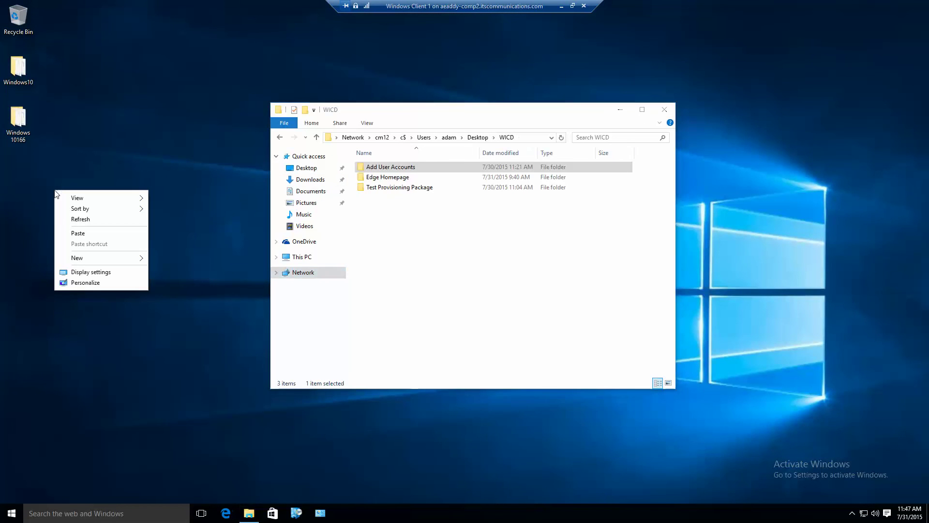
pyautogui.click(73, 233)
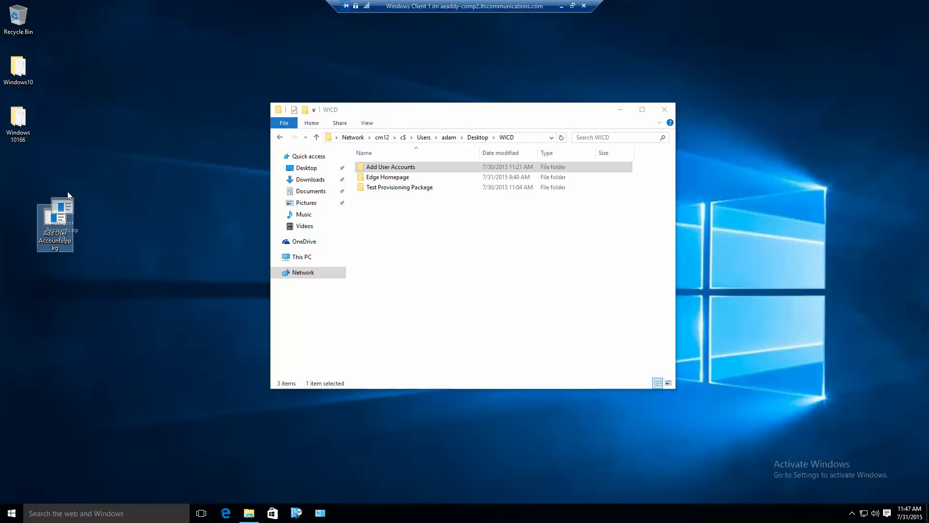
pyautogui.moveTo(68, 192); pyautogui.dragTo(92, 145)
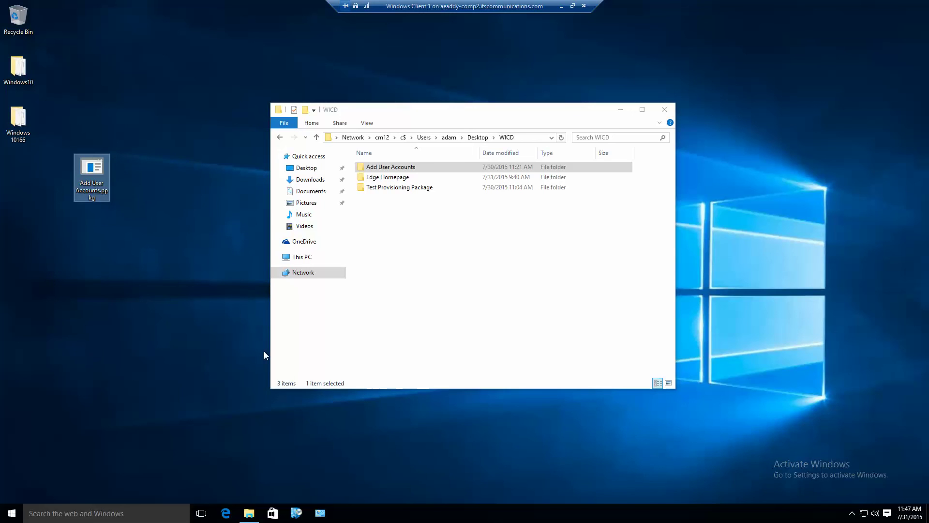
# Open Computer Management on the client, show the local Users list with a wider Name column, and move the window clear of the package icon
pyautogui.rightClick(308, 257)
pyautogui.click(334, 278)
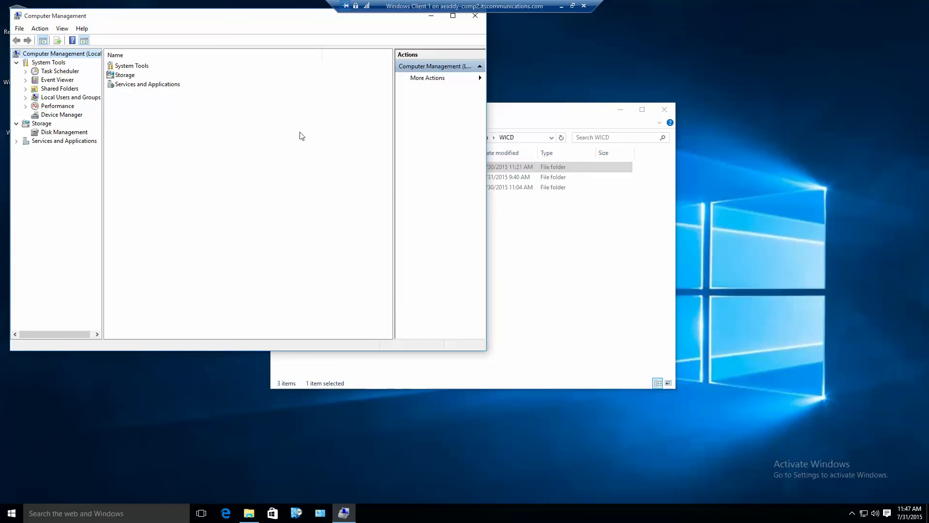
pyautogui.click(74, 97)
pyautogui.doubleClick(122, 66)
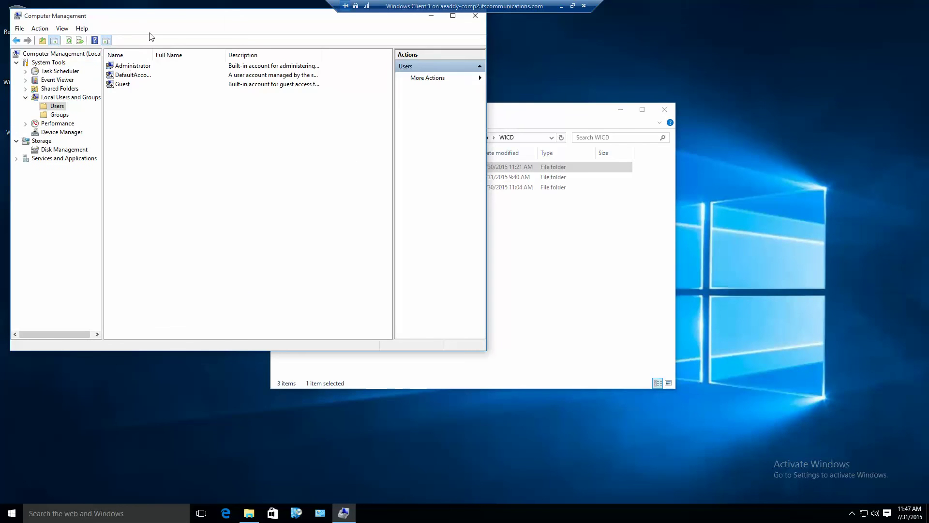
pyautogui.moveTo(170, 20); pyautogui.dragTo(500, 97)
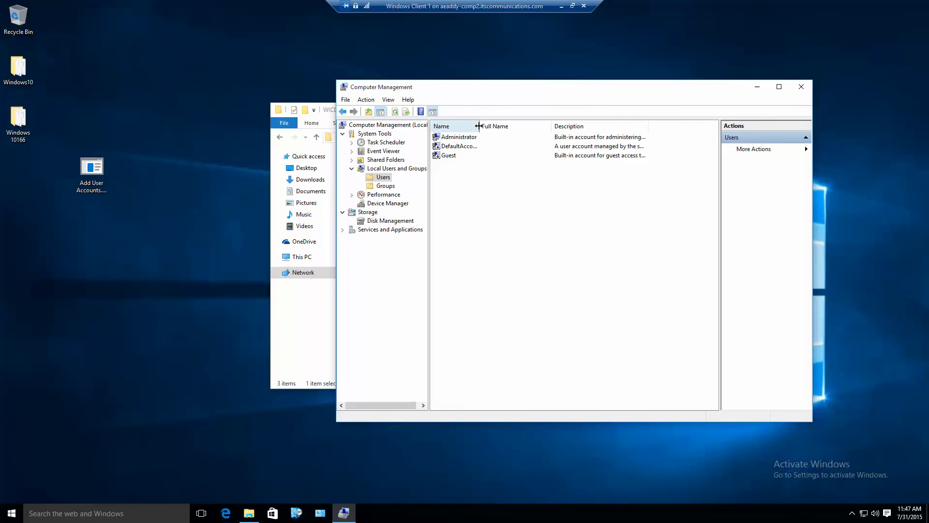
pyautogui.moveTo(479, 126); pyautogui.dragTo(543, 125)
pyautogui.moveTo(456, 87); pyautogui.dragTo(548, 92)
# Run Add User Accounts.ppkg on the client, allow it to make changes, and add it as a trusted package
pyautogui.doubleClick(100, 171)
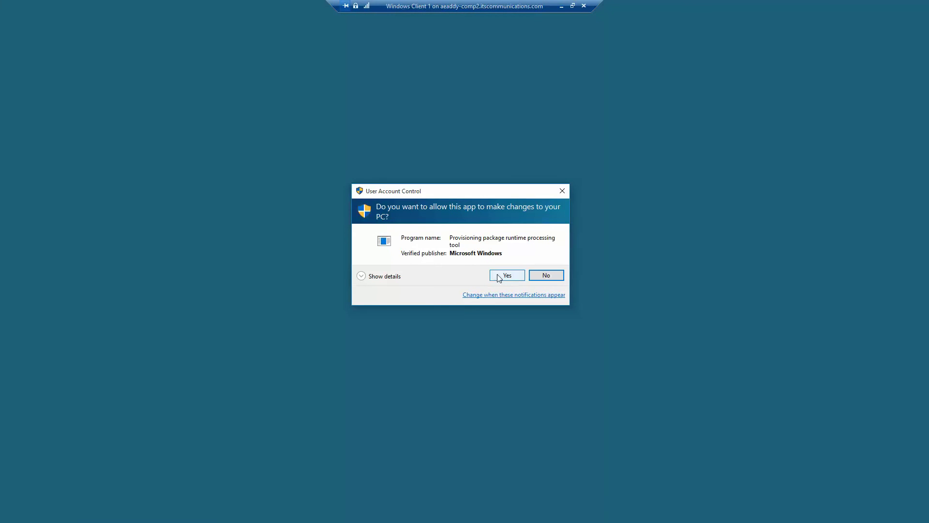
pyautogui.click(497, 275)
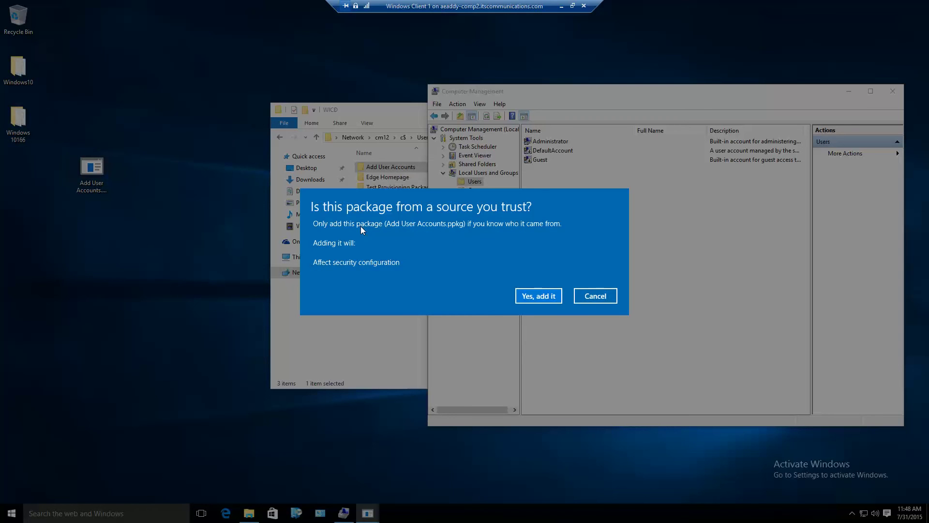
pyautogui.click(530, 298)
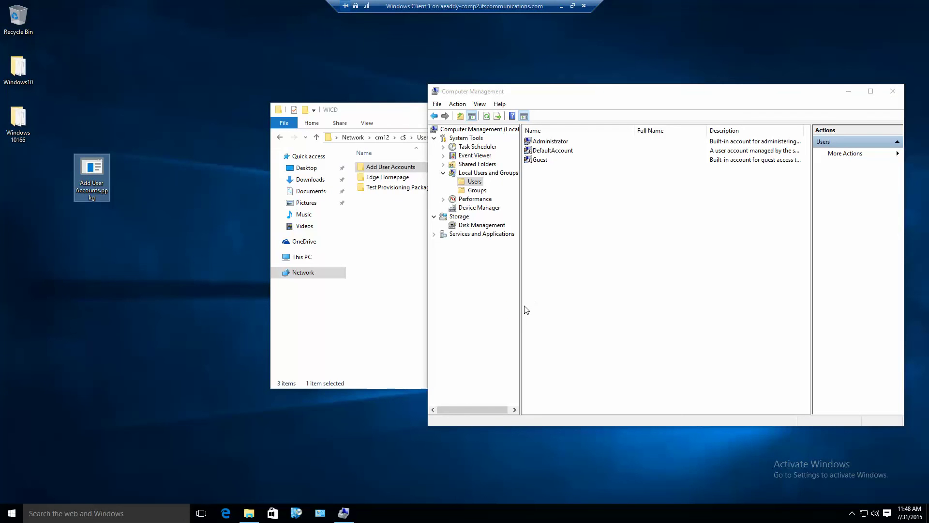
# Refresh the local Users list and check the group memberships of TestUser1 and TestUser2
pyautogui.rightClick(475, 183)
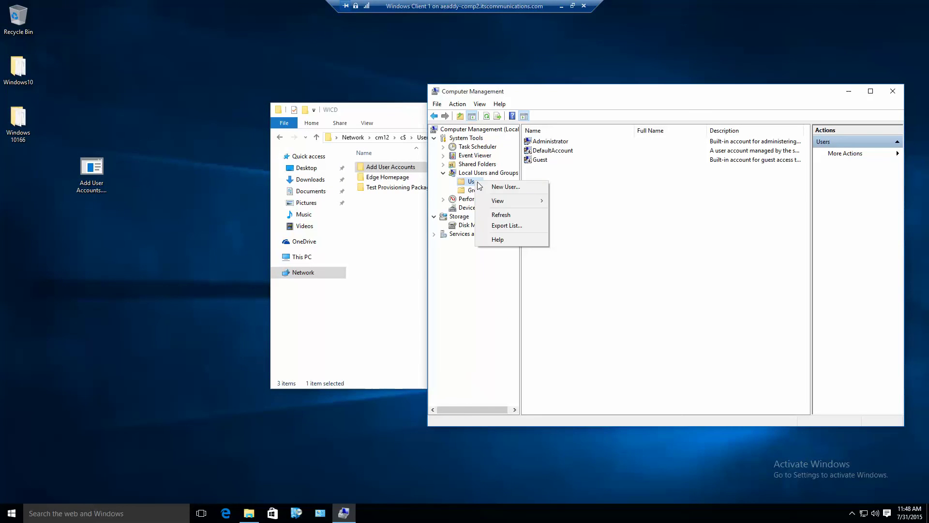
pyautogui.click(499, 216)
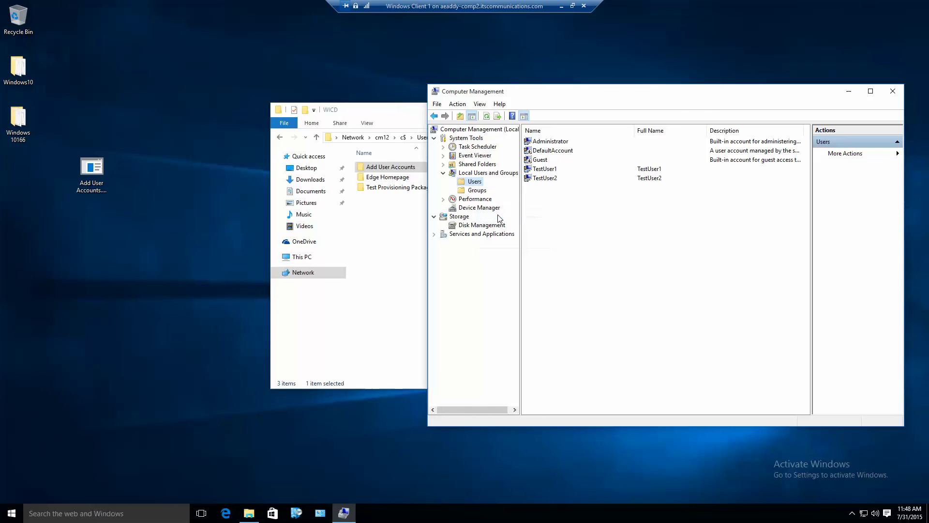
pyautogui.doubleClick(547, 170)
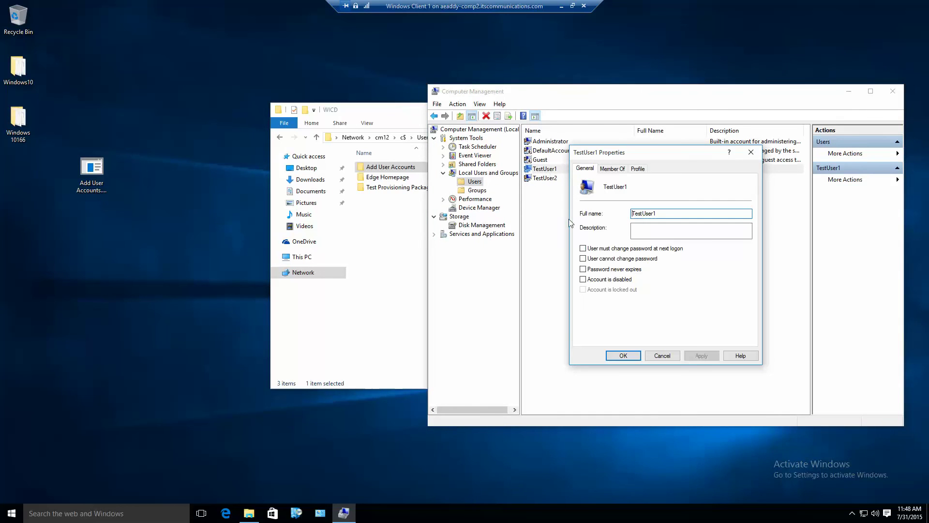
pyautogui.click(612, 169)
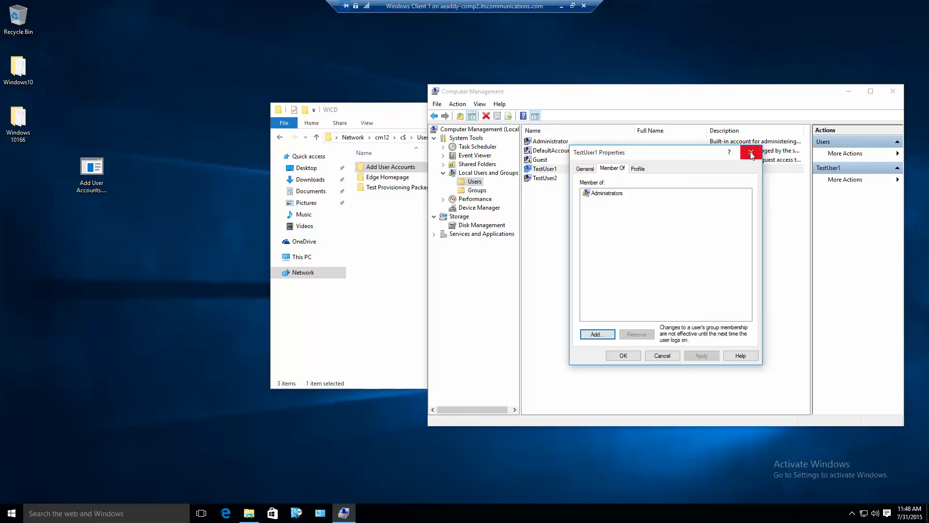
pyautogui.click(751, 154)
pyautogui.doubleClick(545, 179)
pyautogui.click(611, 169)
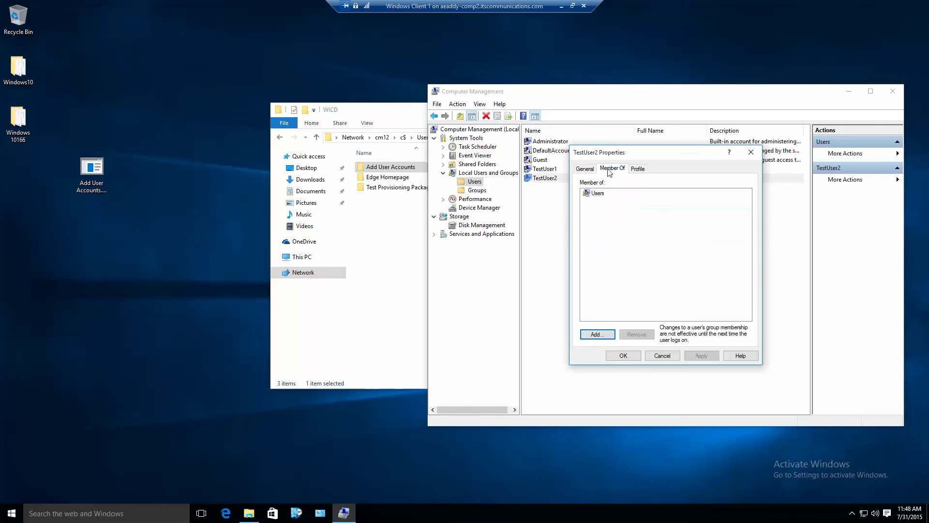
pyautogui.click(750, 152)
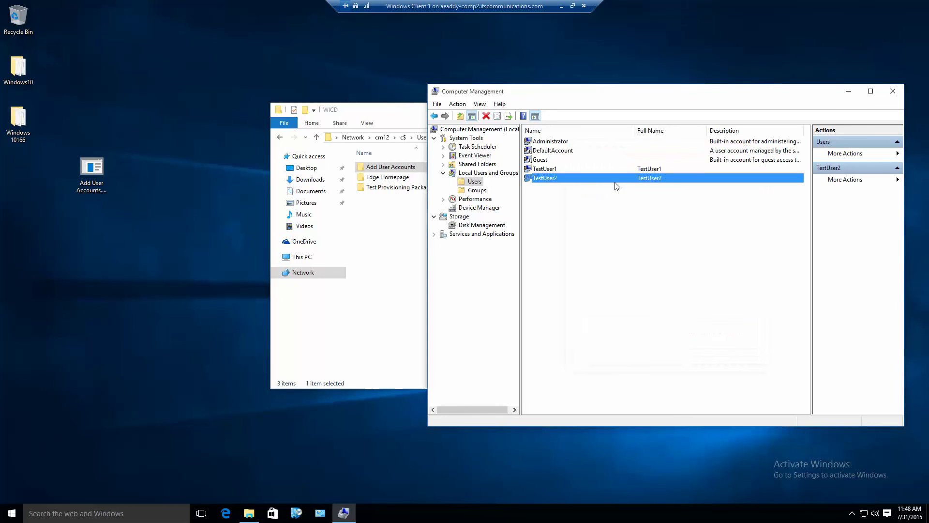